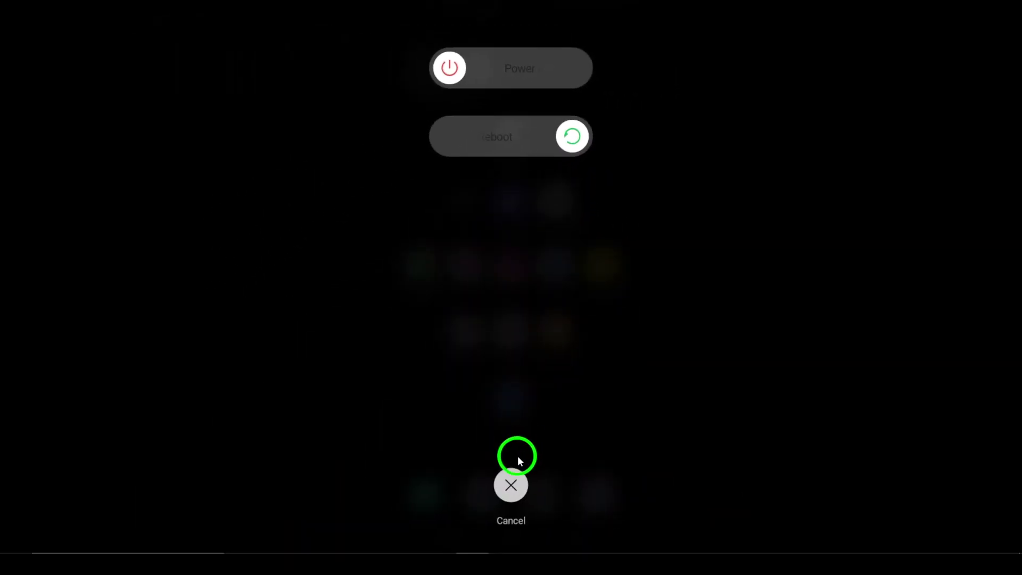
Dismiss the power menu and open the installed-apps list under Settings' App management
click(516, 468)
click(465, 331)
scroll(495, 344, down, 10)
scroll(479, 359, down, 10)
click(447, 423)
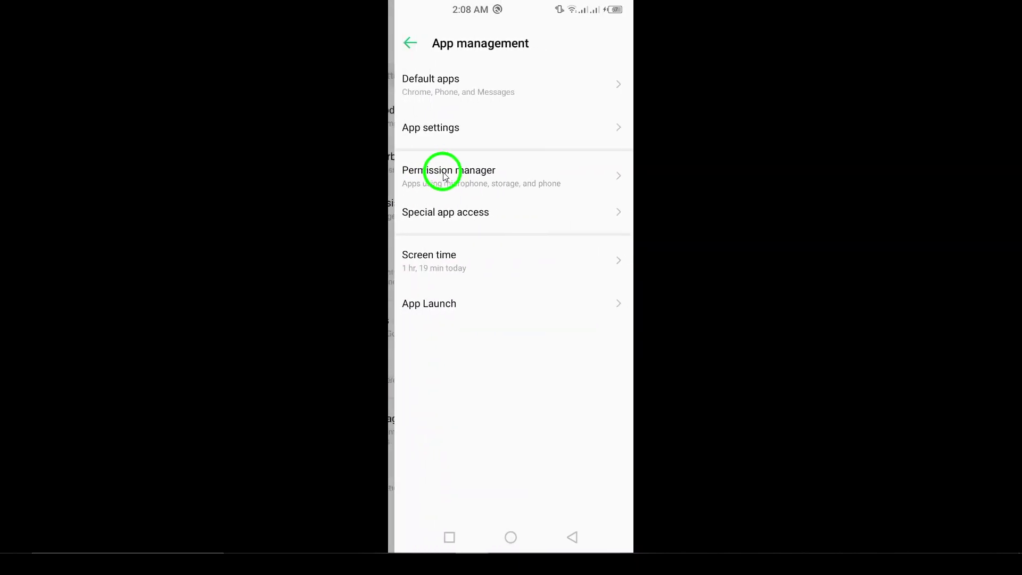
click(415, 132)
Search for Gmail and view its storage page showing a 118 MB cache
click(479, 73)
text(gmail)
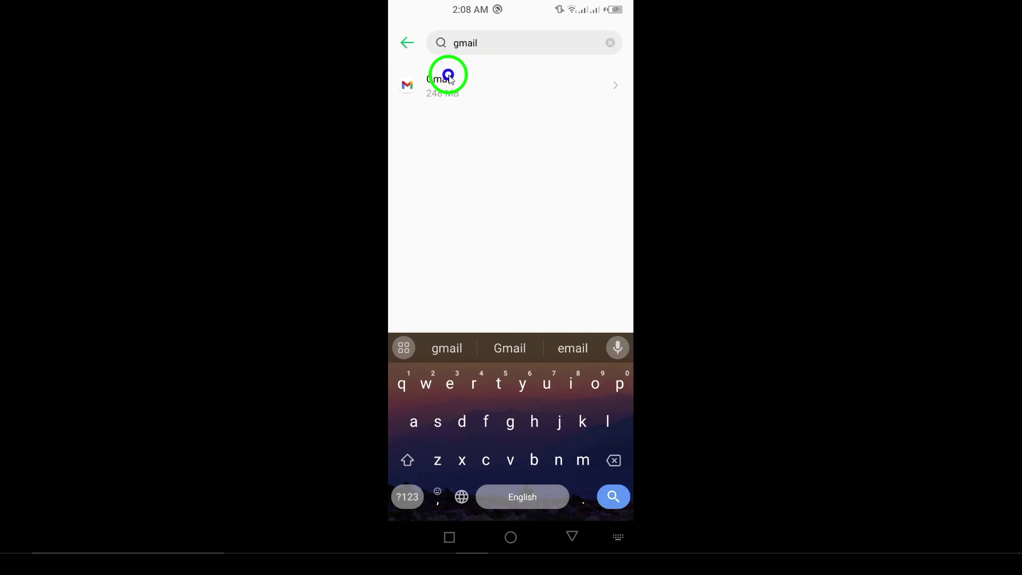
click(447, 77)
click(419, 223)
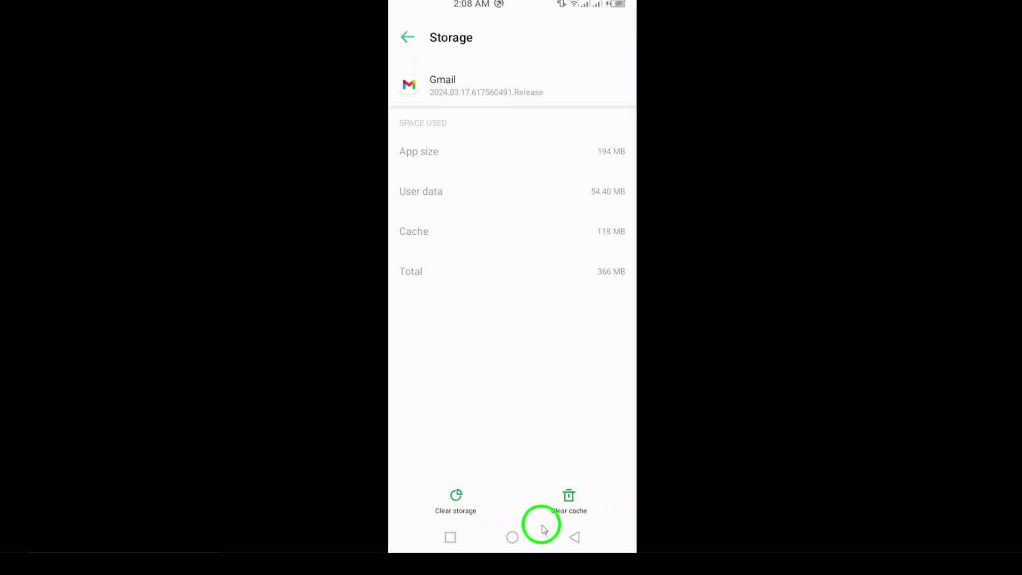
click(575, 536)
Search the Play Store for 'gmail' using the earlier search suggestion
click(513, 536)
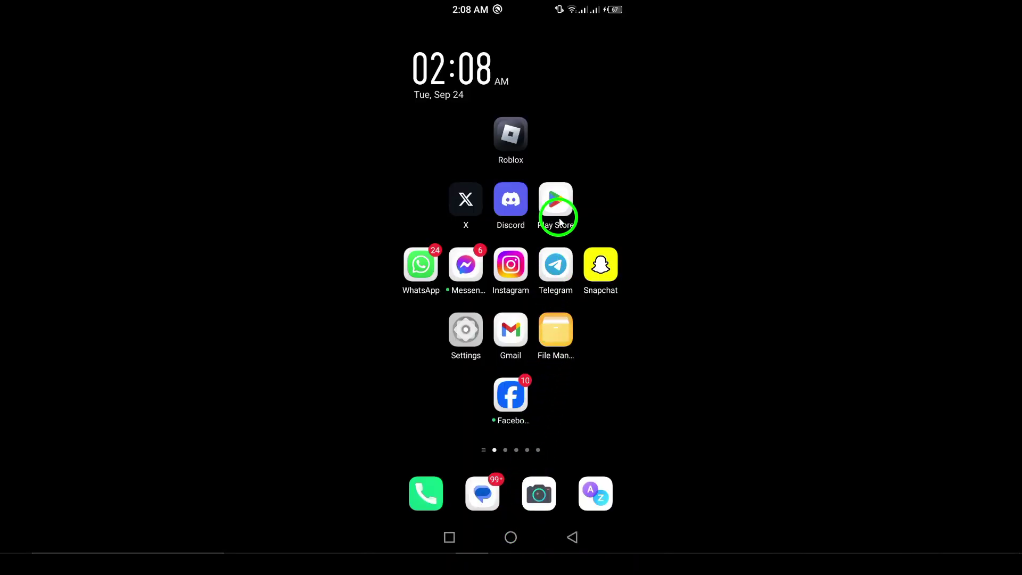
click(559, 214)
click(592, 494)
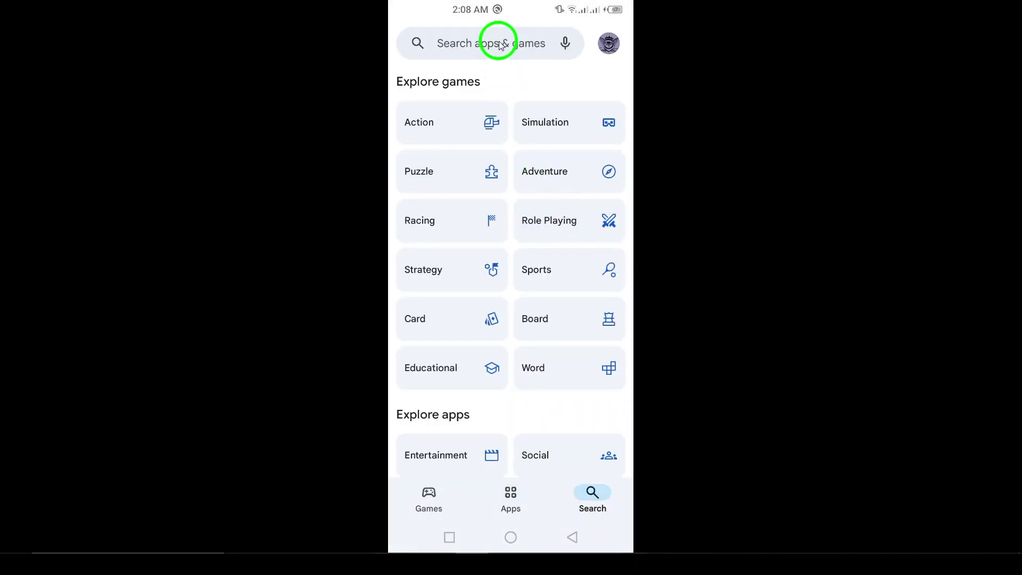
click(500, 44)
click(451, 156)
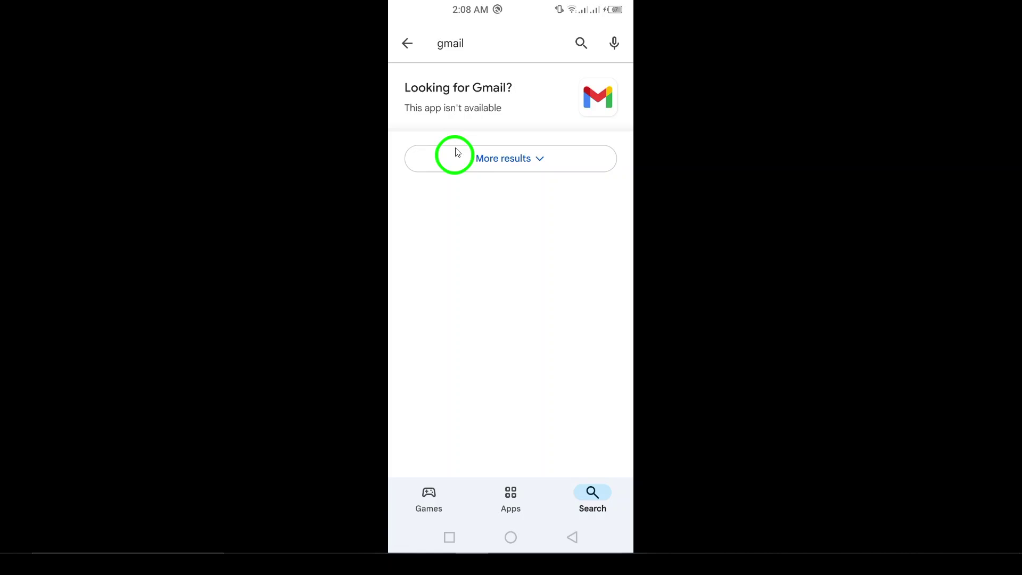
Switch via Recents to Settings on Gmail's app info page showing 366 MB used
click(449, 537)
drag(447, 240, 574, 240)
click(515, 152)
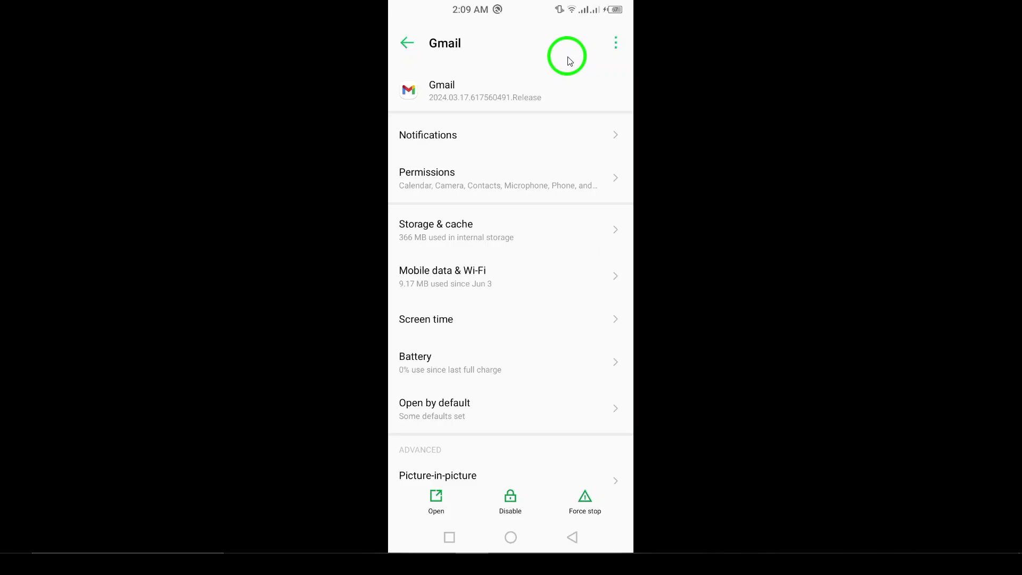
Revisit the Play Store search screen with recent searches, then return to Gmail's app info
click(511, 538)
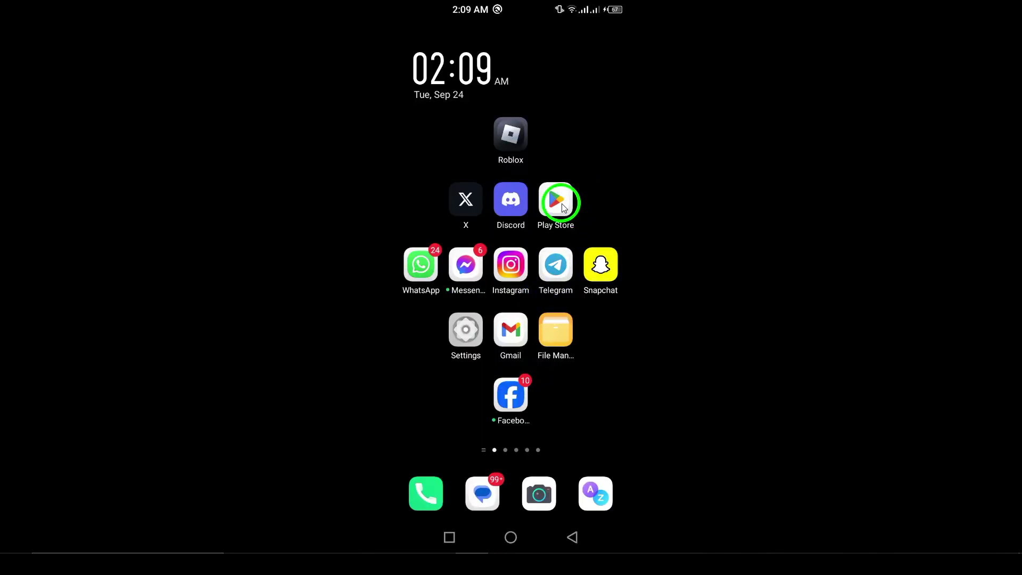
click(561, 204)
click(591, 489)
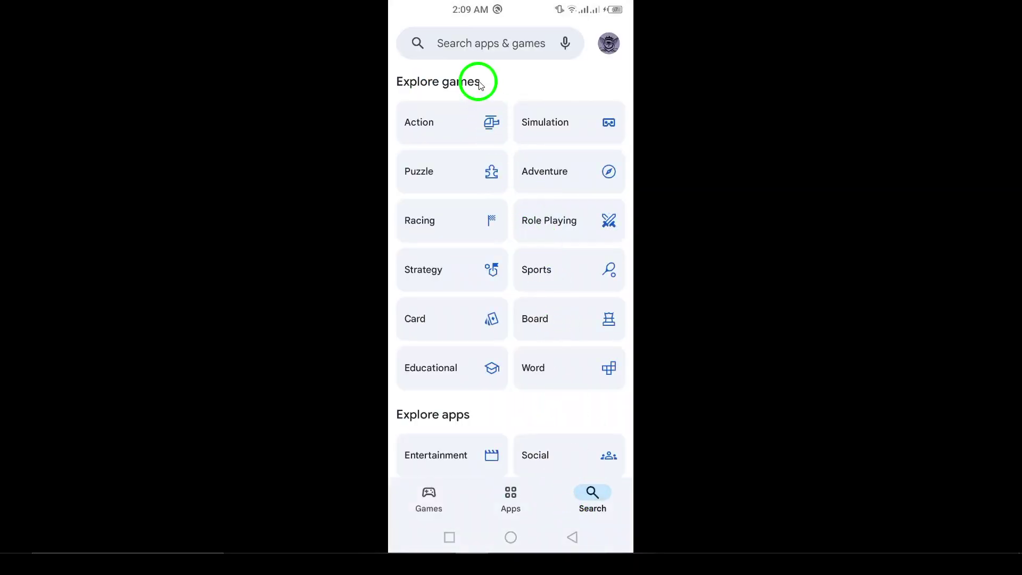
click(472, 43)
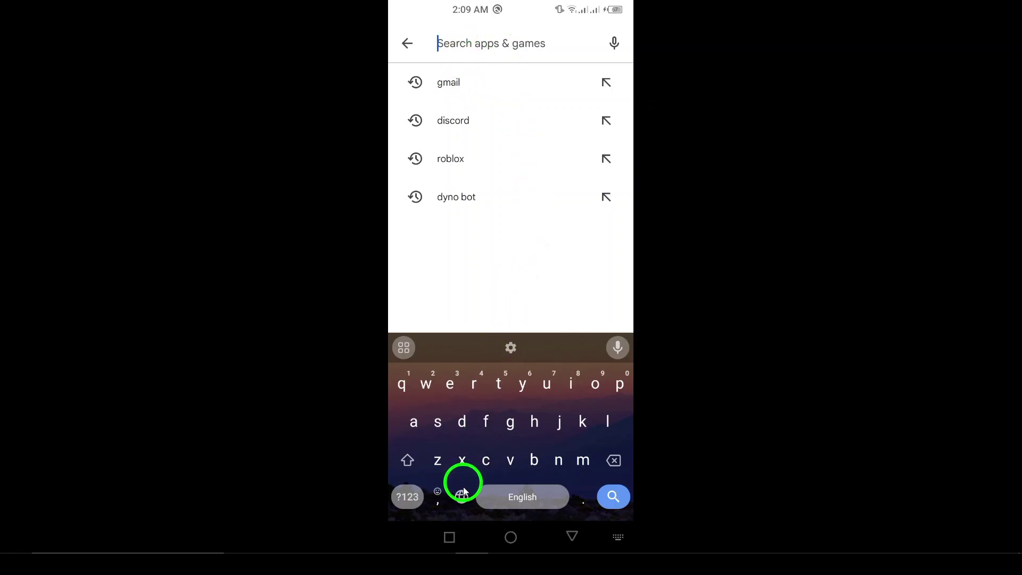
click(449, 538)
click(495, 168)
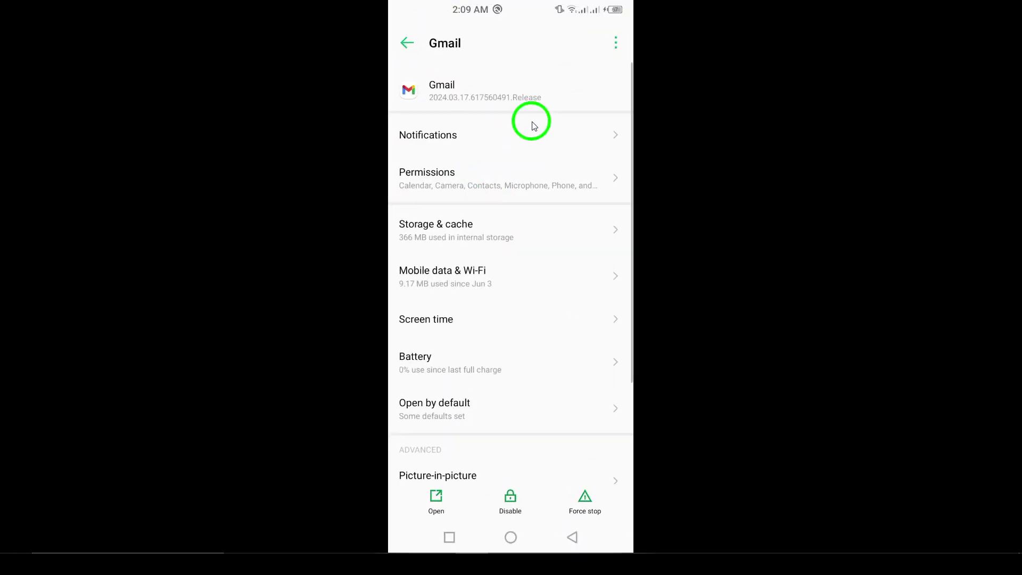